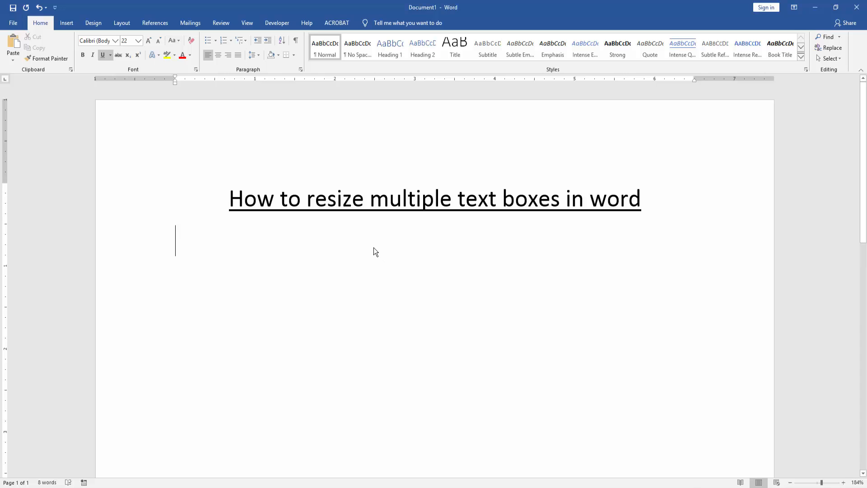
# Insert a Simple Text Box with placeholder quote text and drag it toward the left margin
pyautogui.click(67, 23)
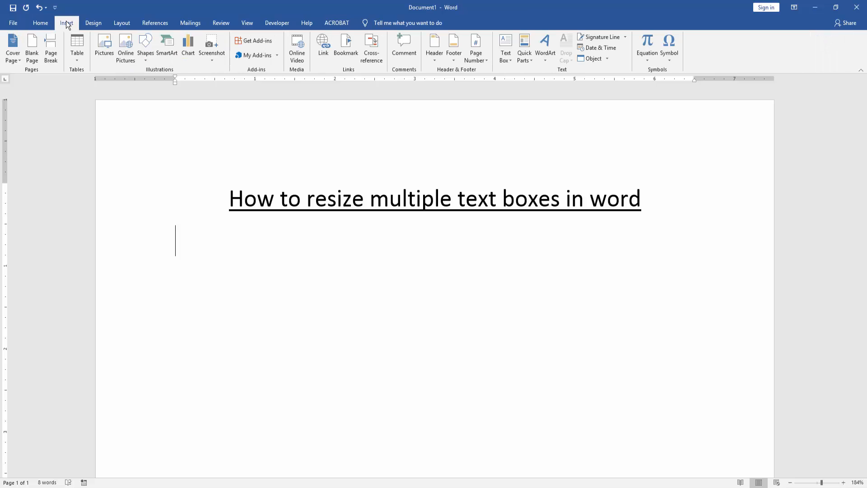
pyautogui.click(505, 54)
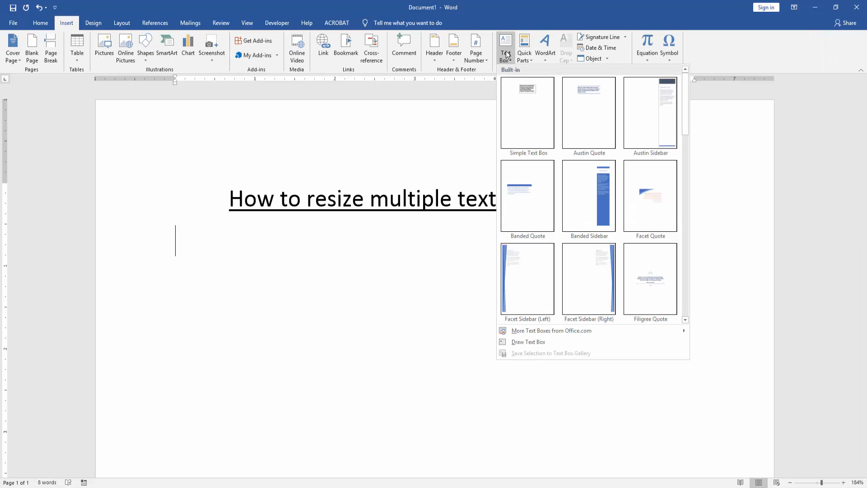
pyautogui.click(532, 99)
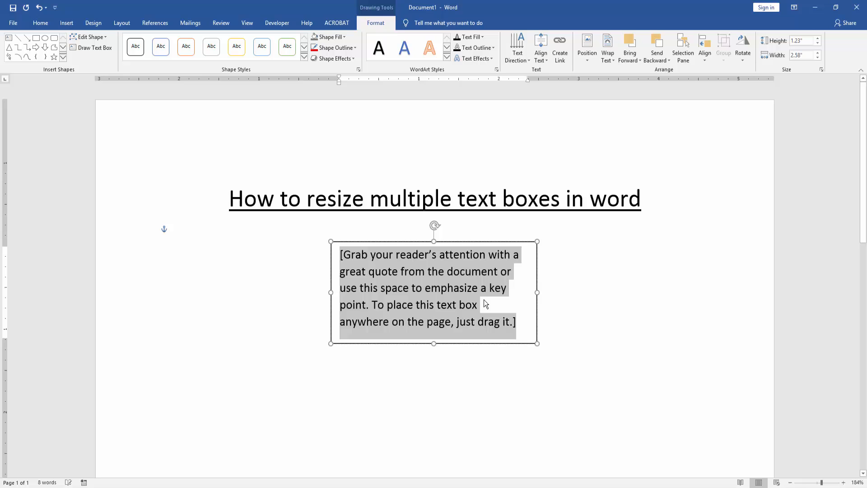
pyautogui.moveTo(464, 242); pyautogui.dragTo(361, 242)
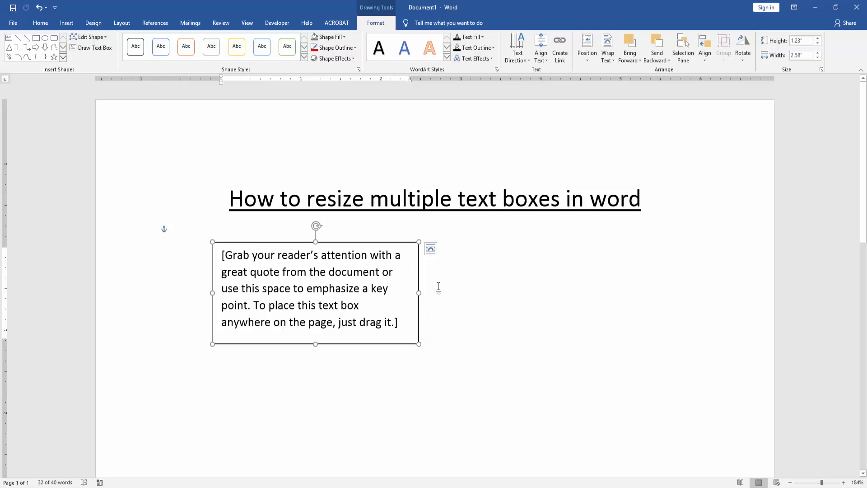
# Draw an empty custom text box to the right of the quote box
pyautogui.click(67, 23)
pyautogui.click(504, 57)
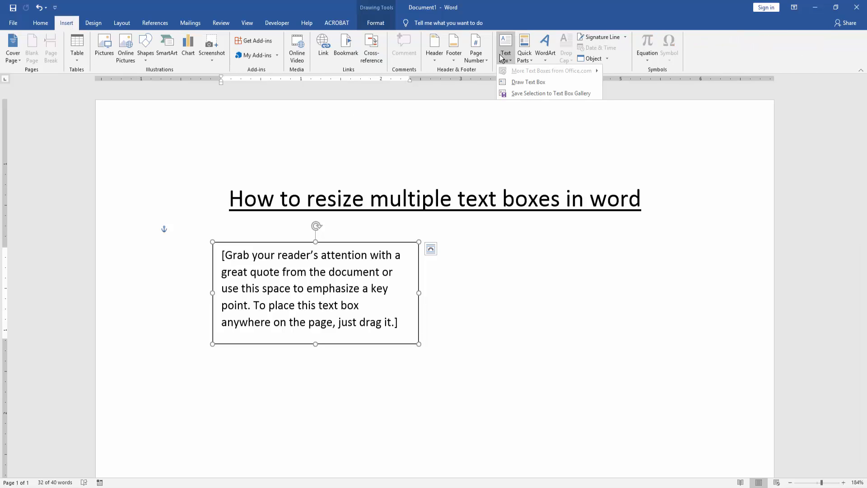
pyautogui.click(525, 82)
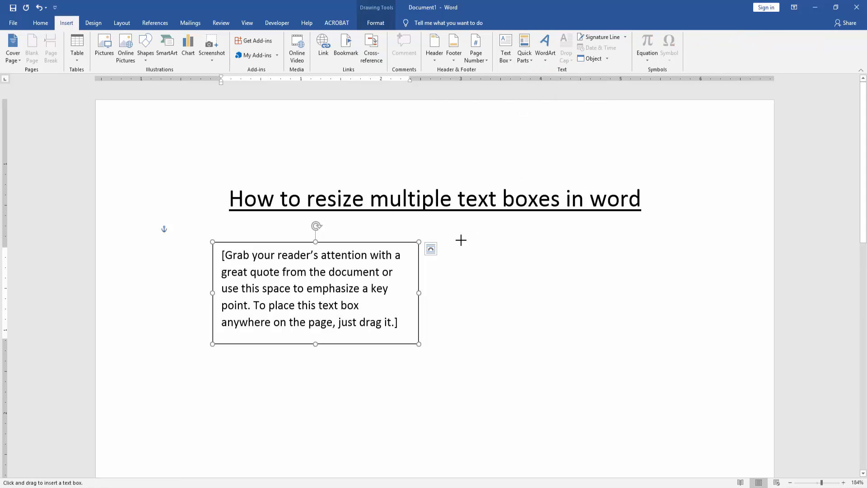
pyautogui.moveTo(461, 239); pyautogui.dragTo(694, 350)
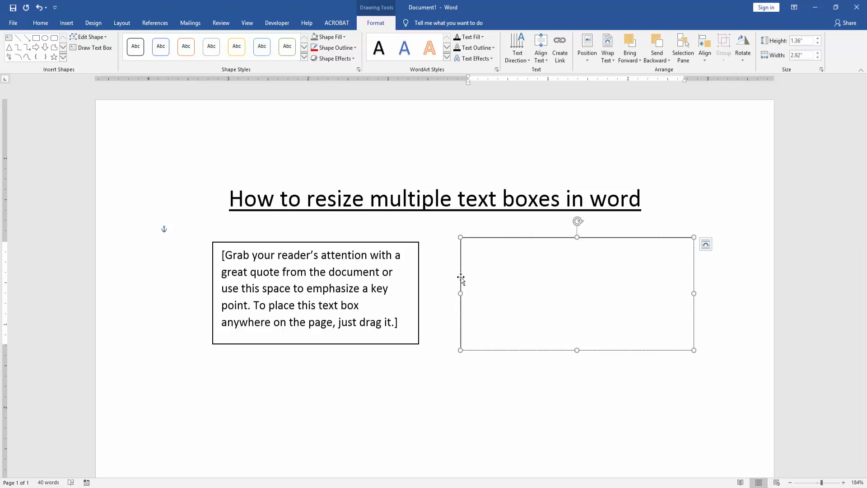
# Select both boxes, shrink then slightly enlarge them together, leaving no shape fill applied
pyautogui.keyDown('shift'); pyautogui.click(418, 245); pyautogui.keyUp('shift')
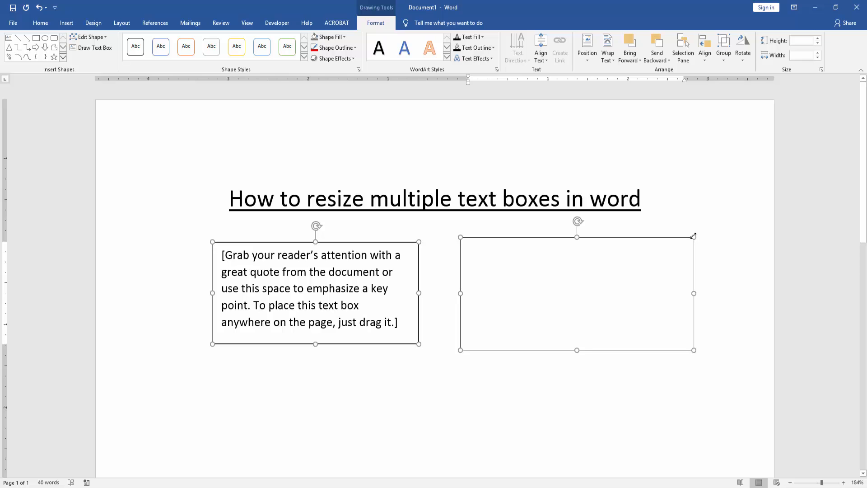
pyautogui.moveTo(693, 237)
pyautogui.mouseDown()
pyautogui.moveTo(515, 290)
pyautogui.moveTo(656, 261)
pyautogui.moveTo(460, 302)
pyautogui.mouseUp()
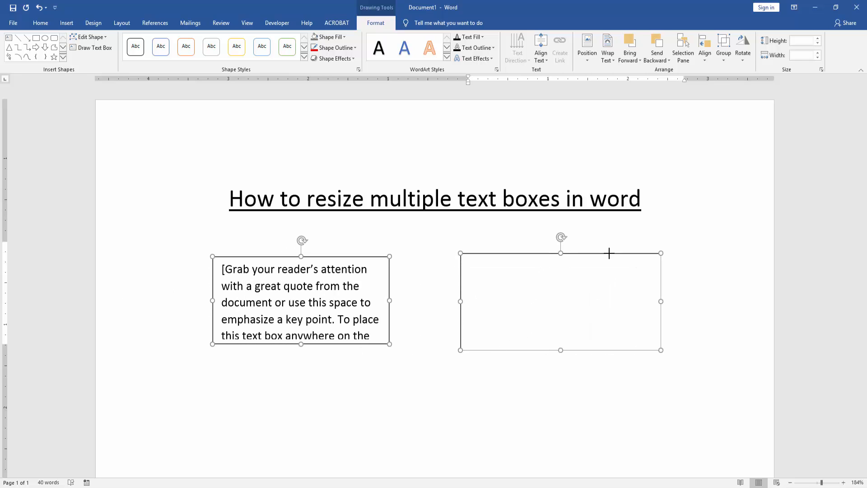
pyautogui.moveTo(460, 302); pyautogui.dragTo(623, 251)
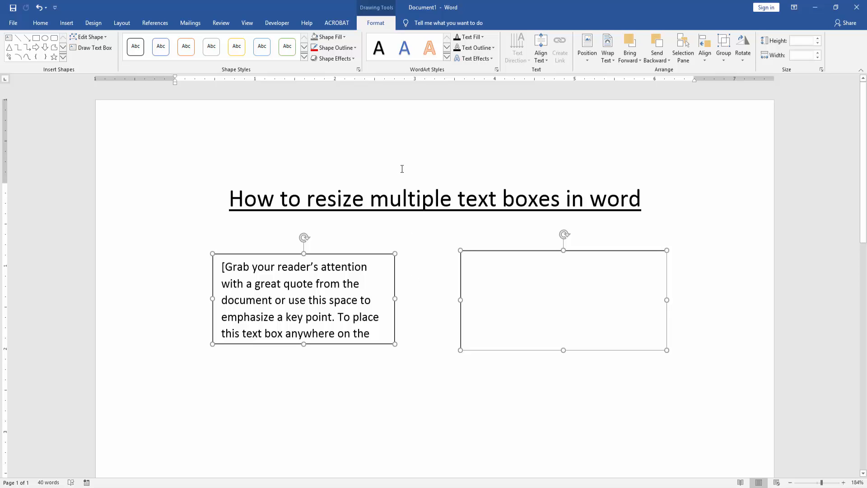
pyautogui.click(335, 40)
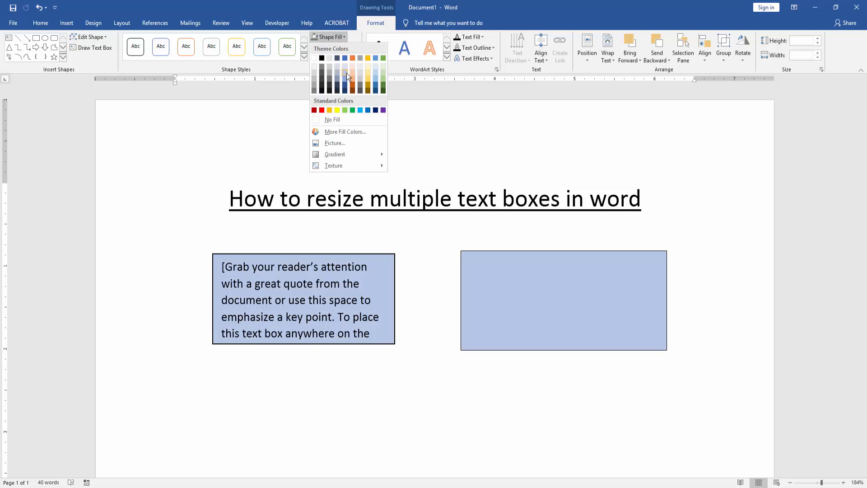
pyautogui.click(285, 123)
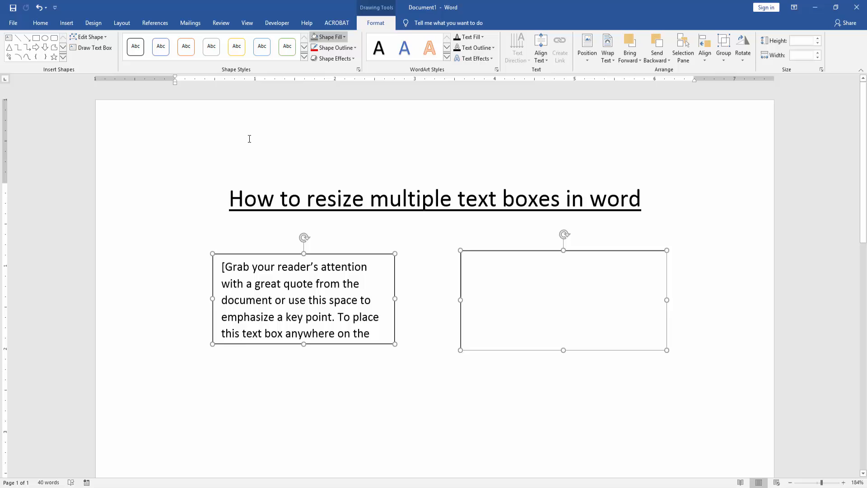
pyautogui.click(344, 222)
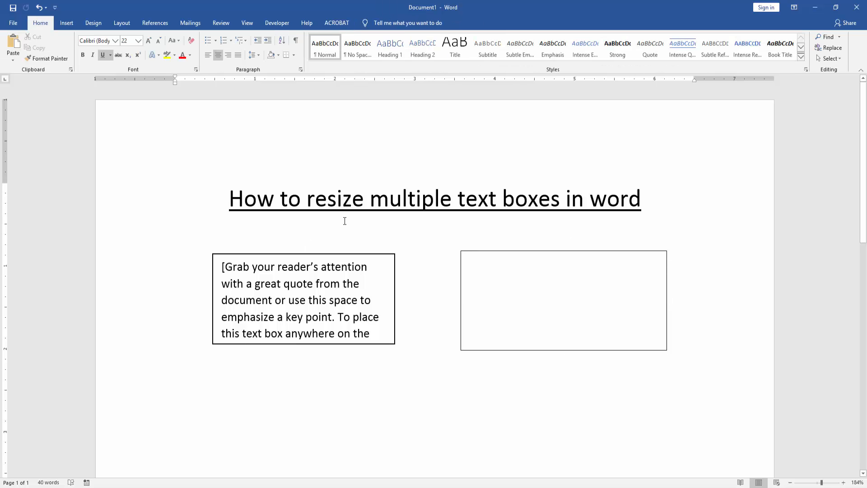